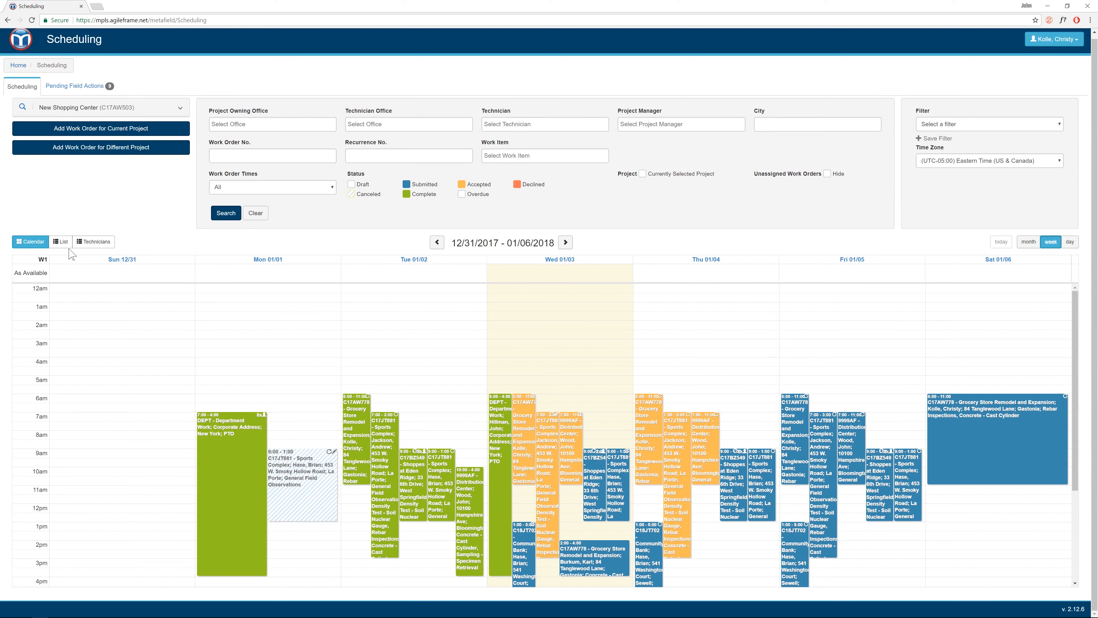
Step: Show the week's work orders as a list and look through the entries
left_click(61, 242)
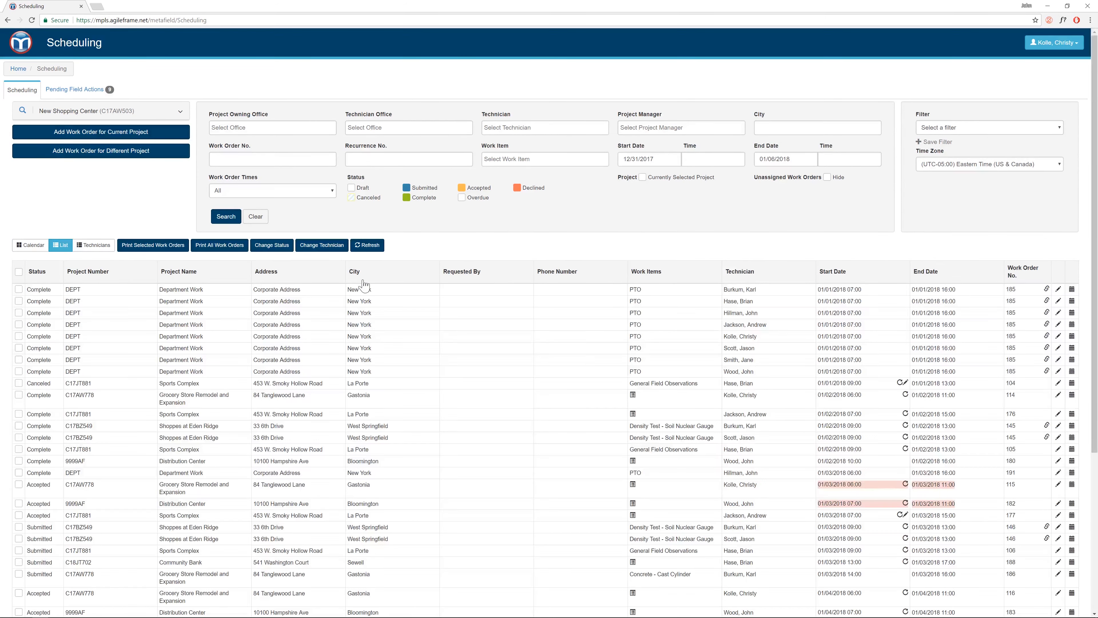
scroll(467, 279, "down", 2)
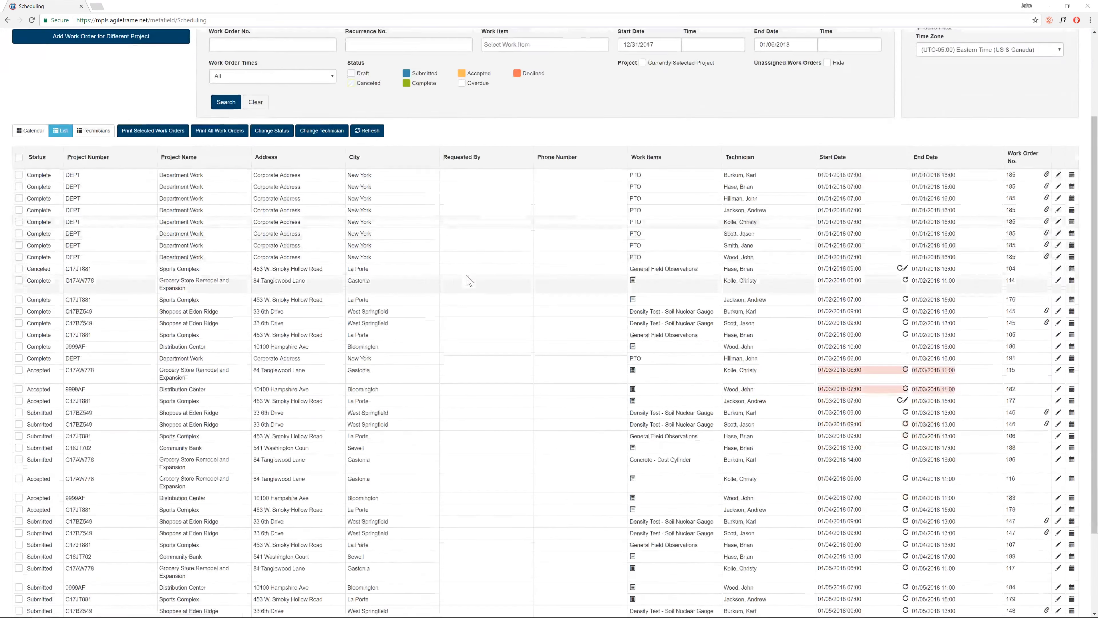
scroll(467, 281, "down", 1)
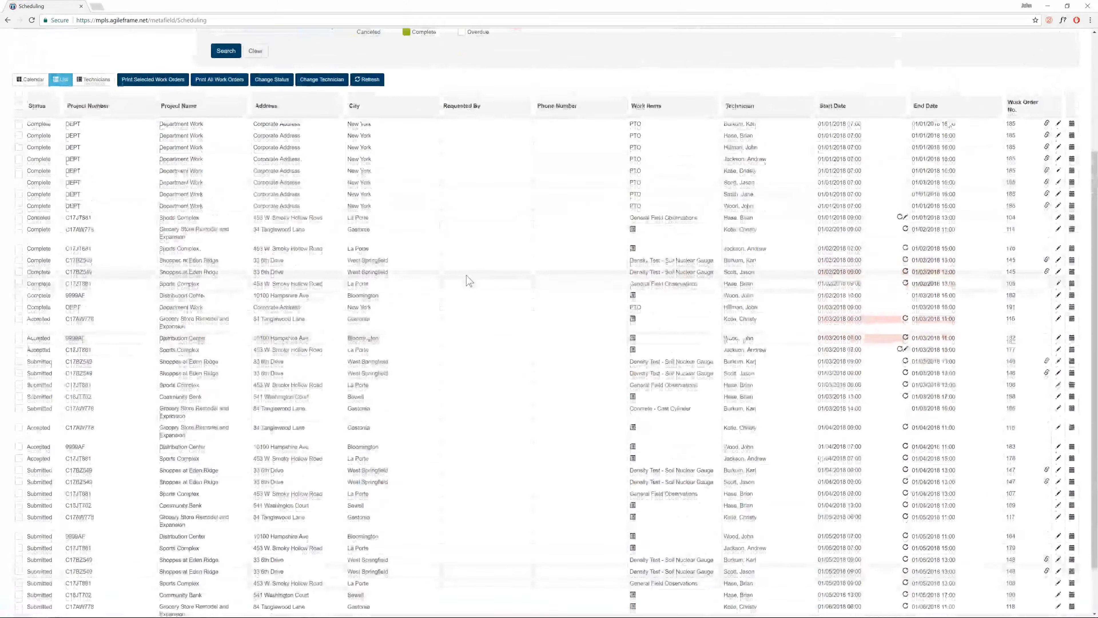
scroll(470, 281, "up", 2)
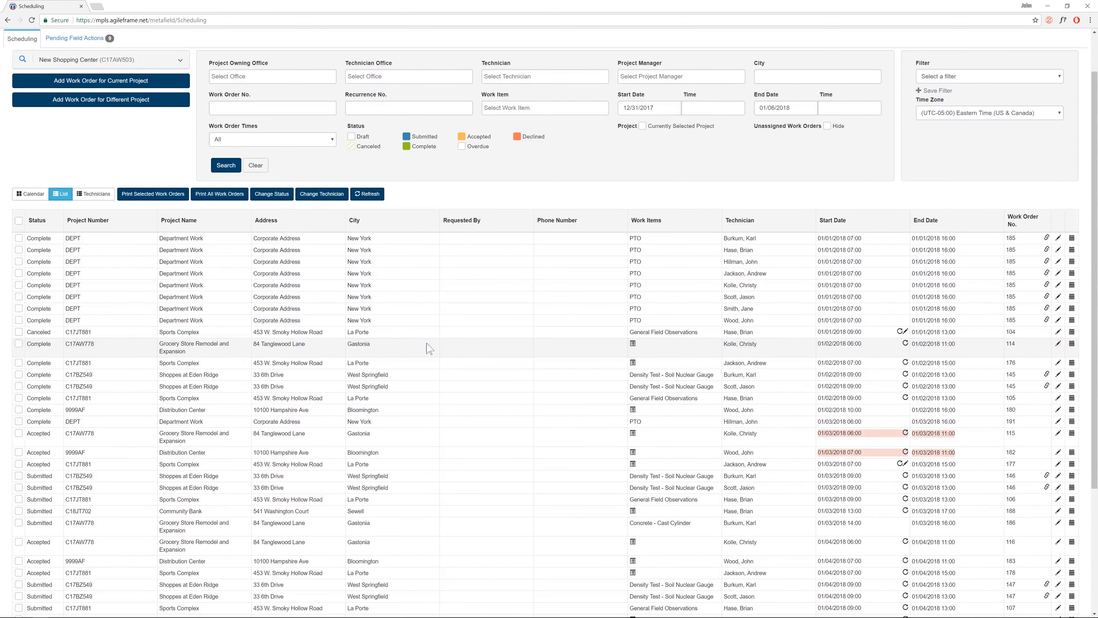
Step: Show the schedule by technician and narrow it to the single day Wednesday 01/03
left_click(99, 194)
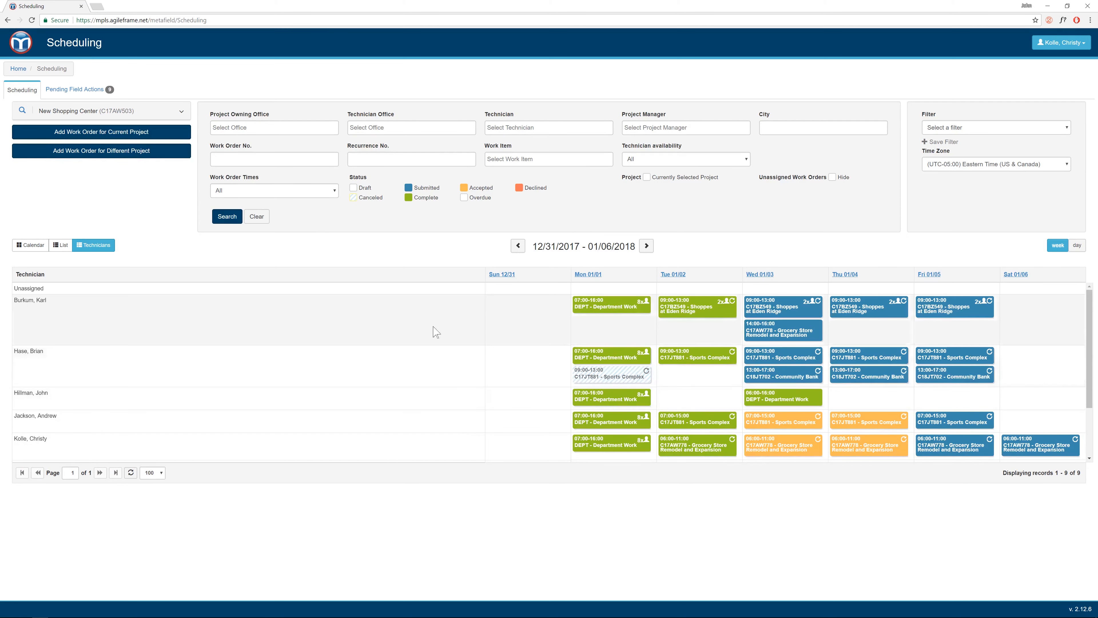
mouse_move(650, 383)
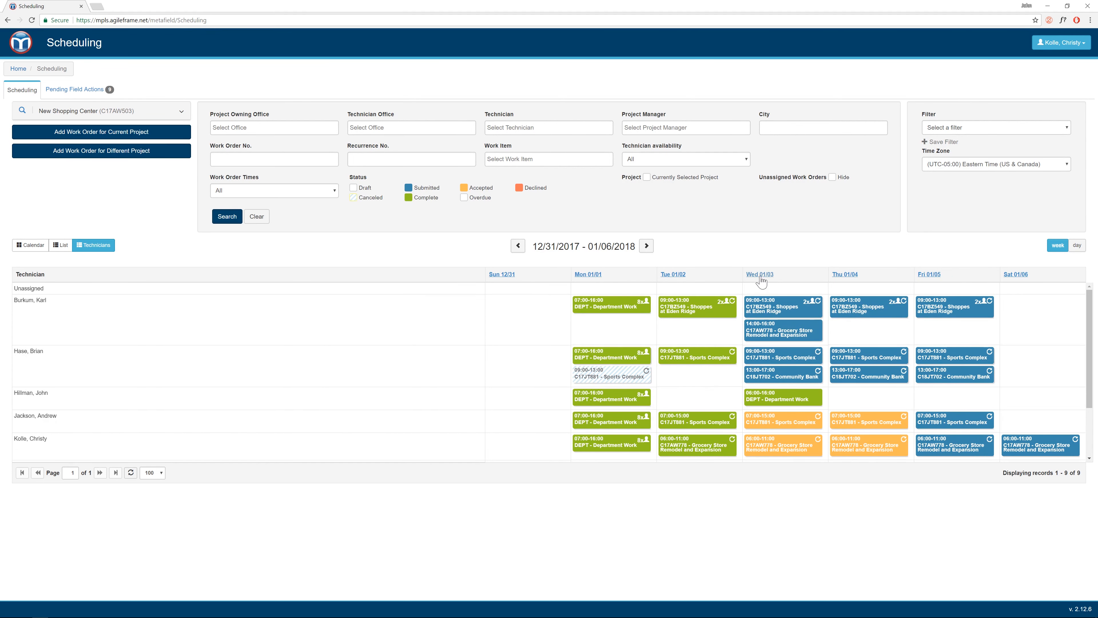
left_click(760, 274)
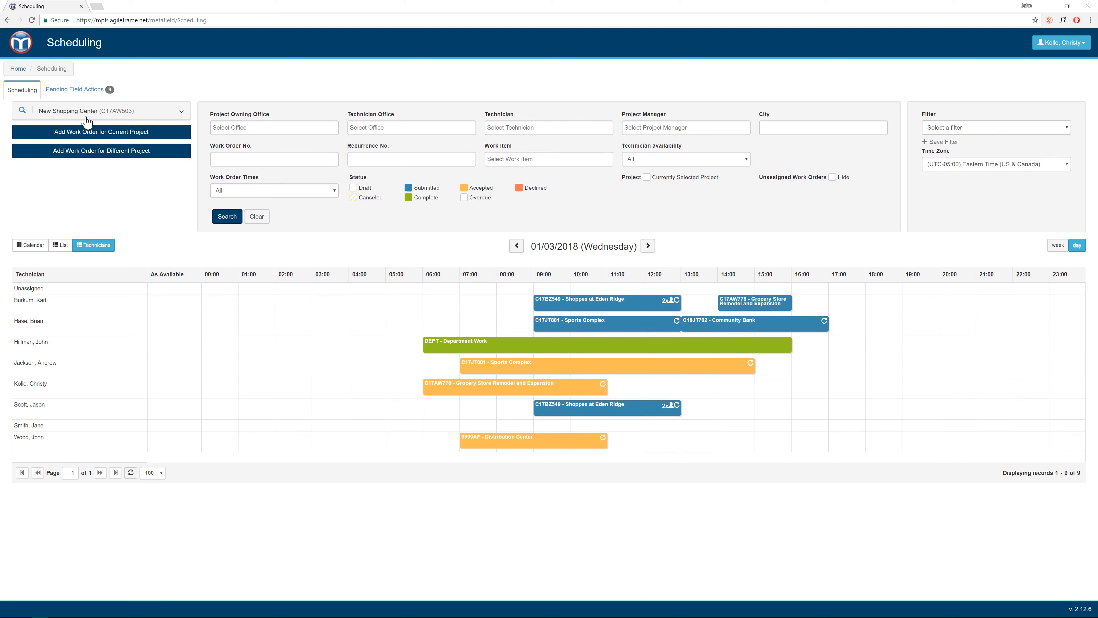
Step: Start a new work order for the current project with the work item Density Test - Soil Nuclear Gauge
left_click(95, 137)
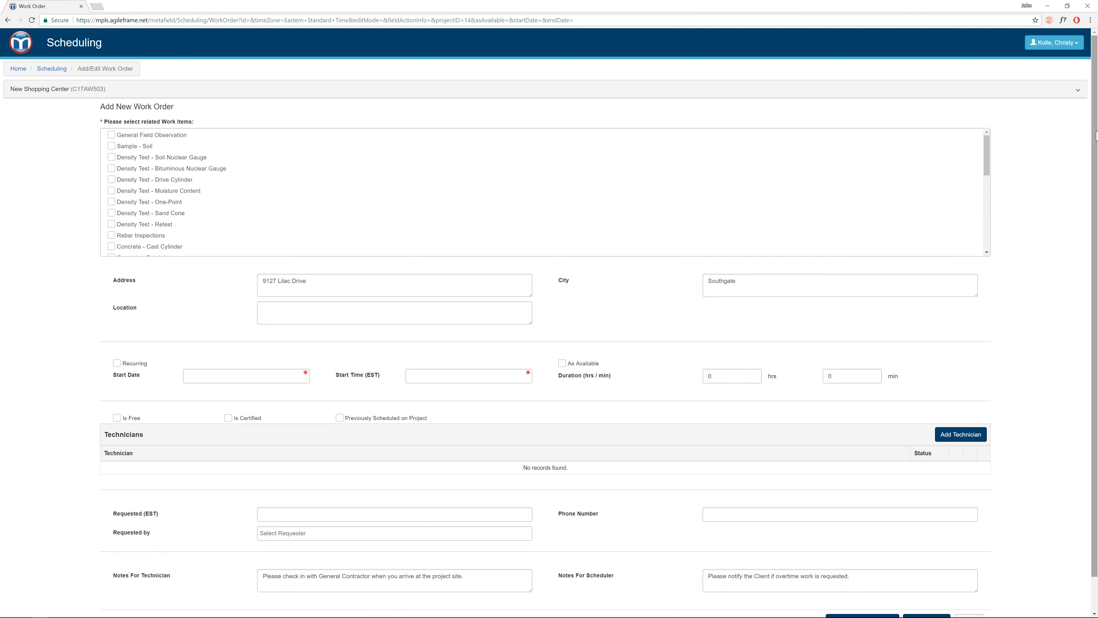
scroll(1097, 178, "down", 1)
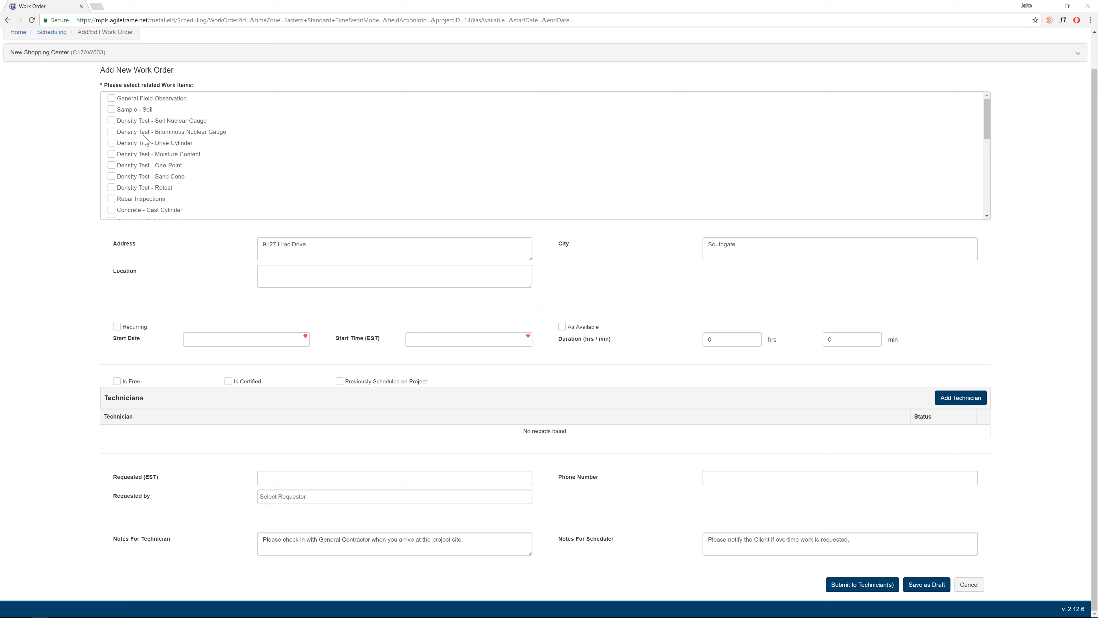
left_click(112, 124)
left_click(395, 276)
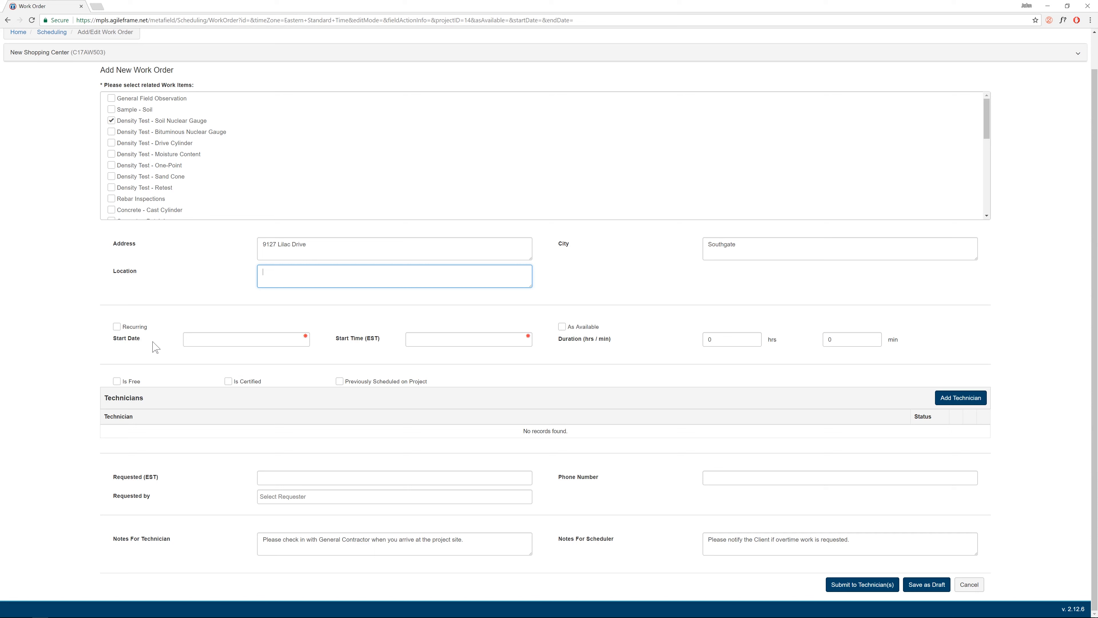
Step: Schedule the work order for 01/03/2018 at 09:00 with a duration of 2 hours
left_click(242, 339)
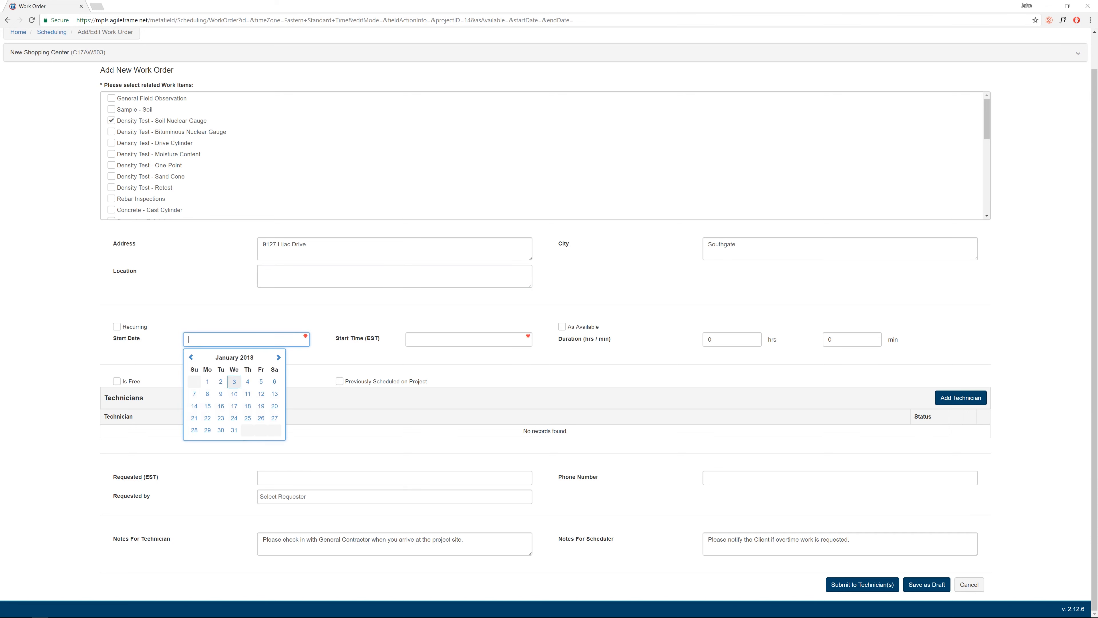
left_click(235, 383)
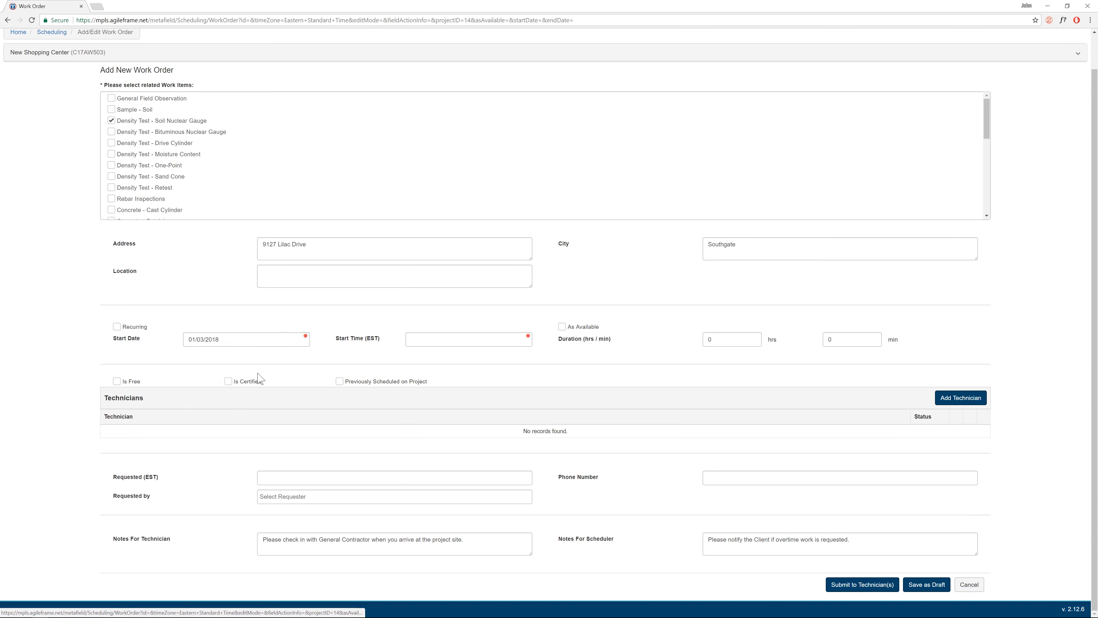
left_click(469, 339)
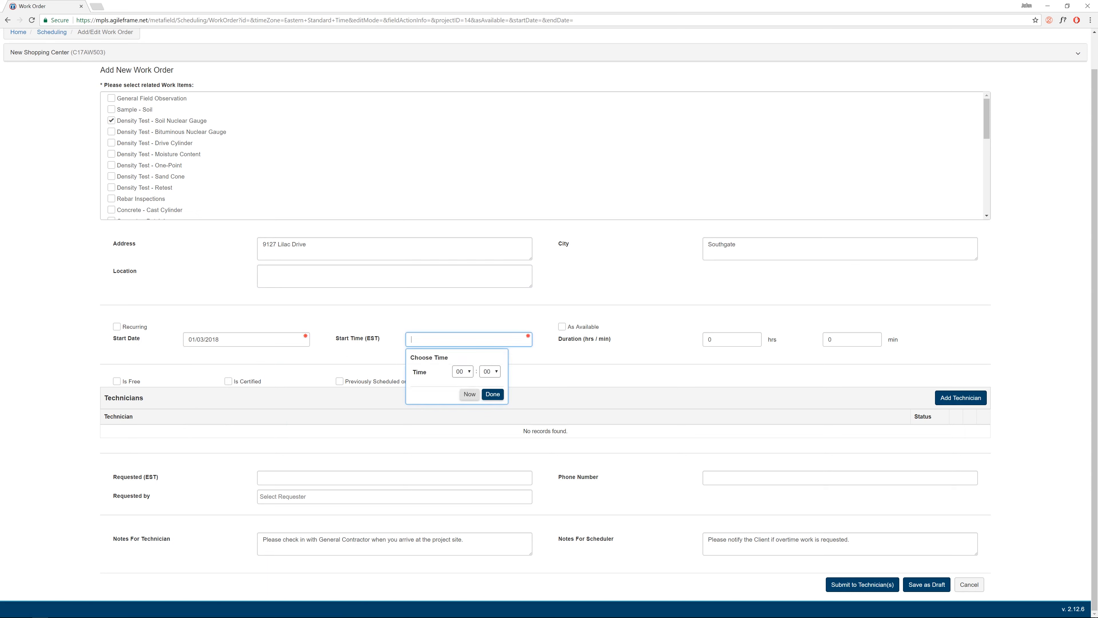
left_click(463, 372)
left_click(460, 449)
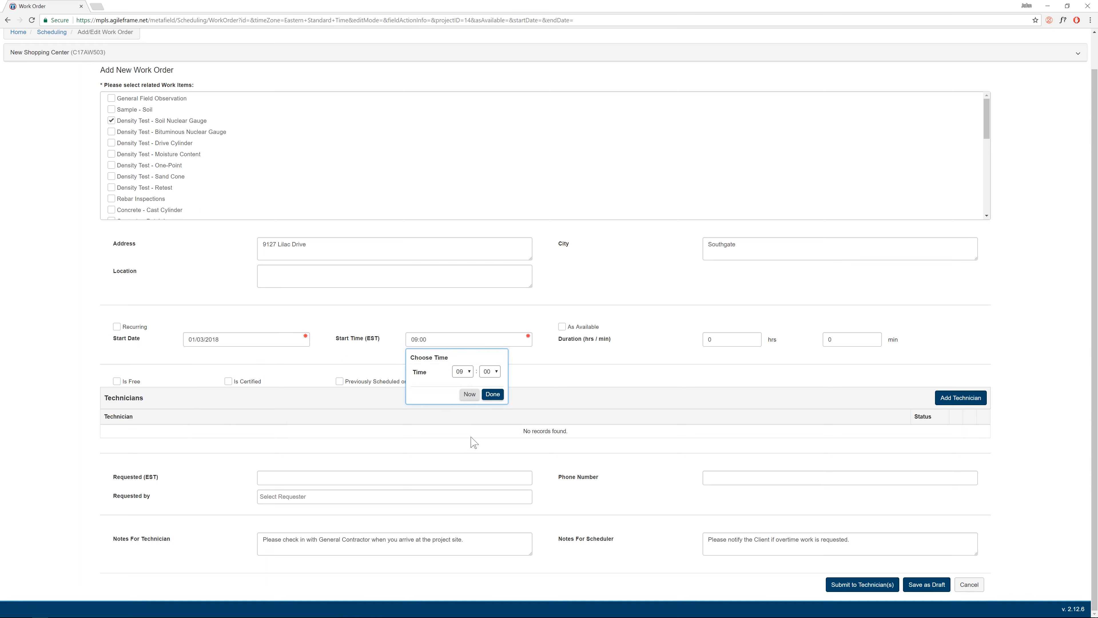
left_click(682, 351)
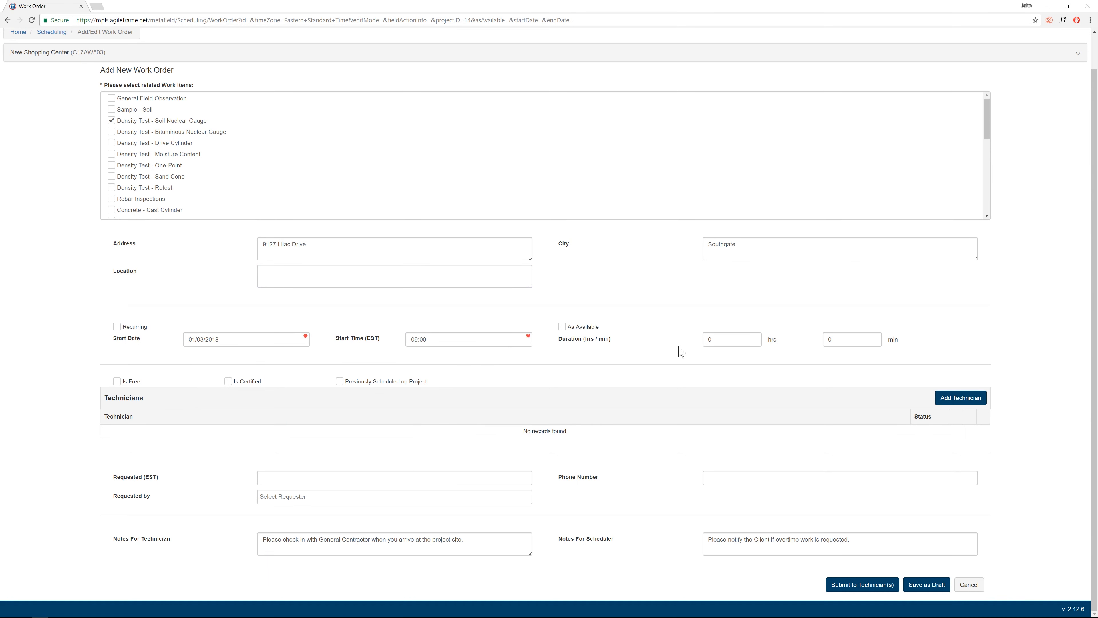
left_click(753, 338)
Step: Add a technician filtered by certified and previously scheduled on the project, and submit the work order to them
left_click(228, 382)
left_click(339, 381)
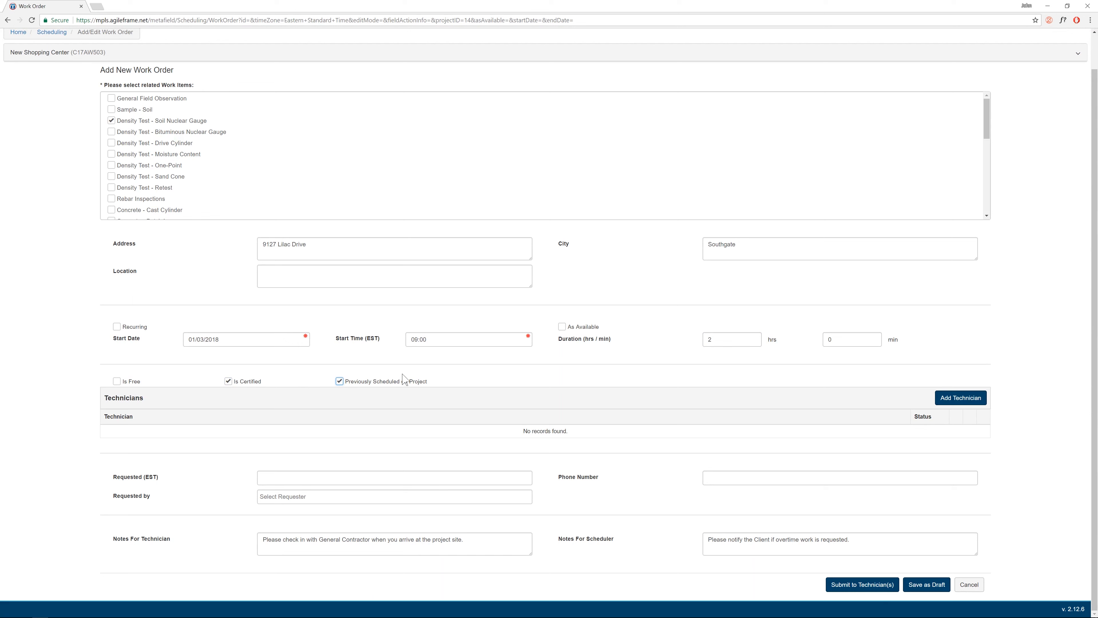
left_click(950, 402)
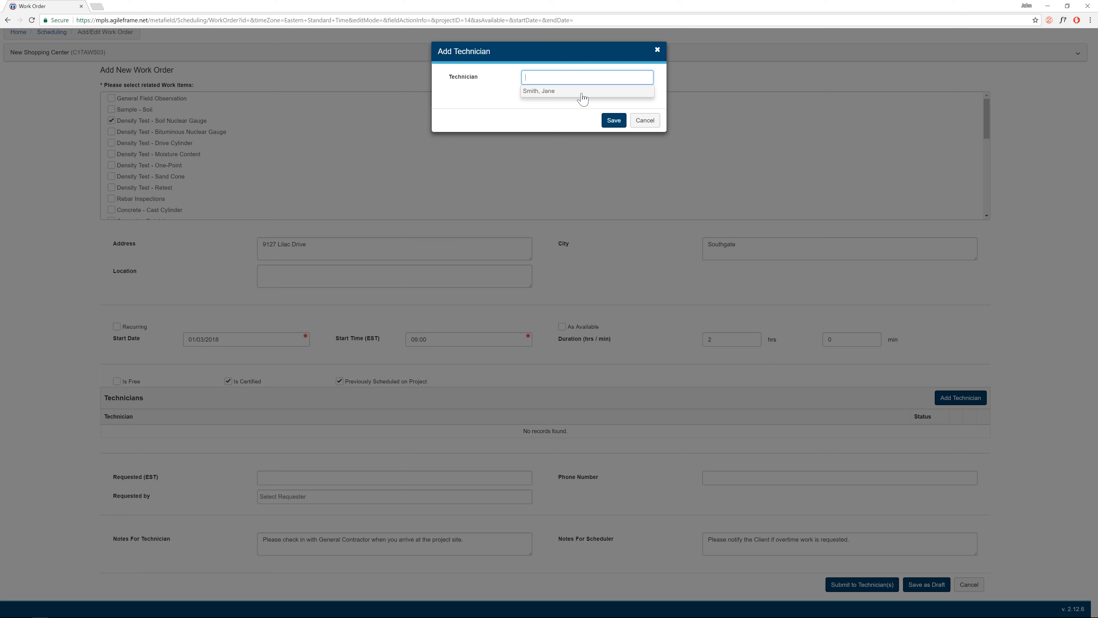
left_click(582, 94)
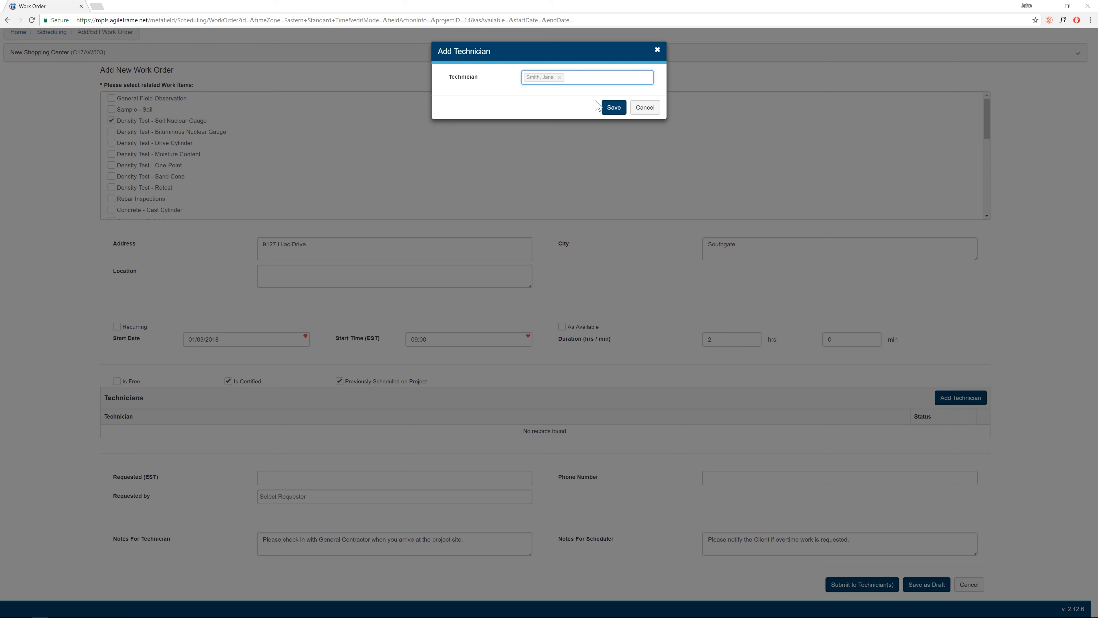
left_click(613, 114)
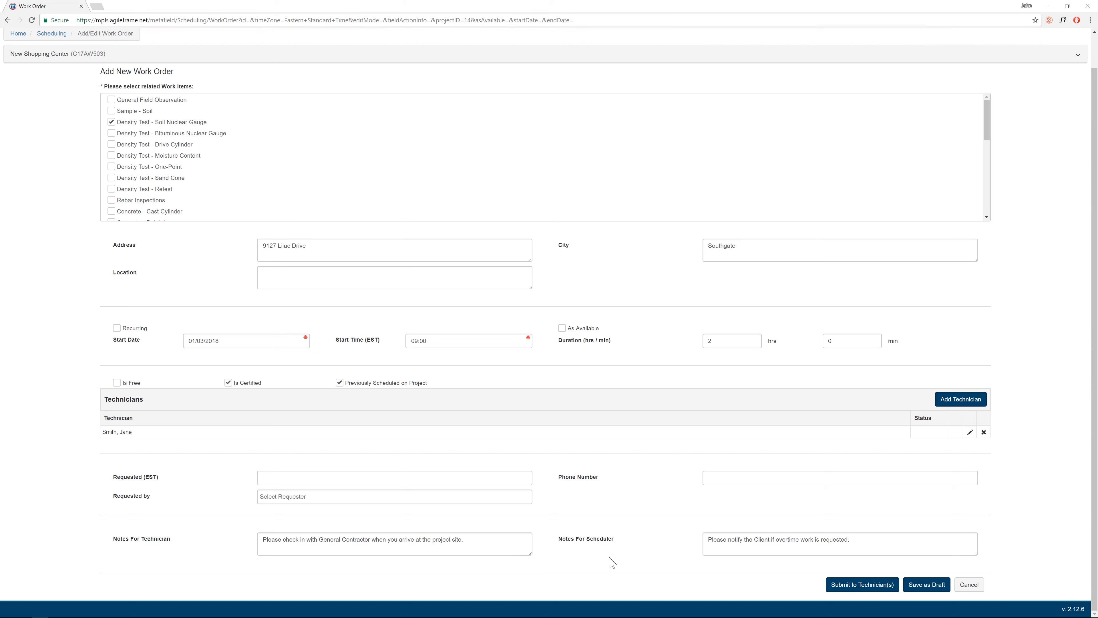
left_click(883, 591)
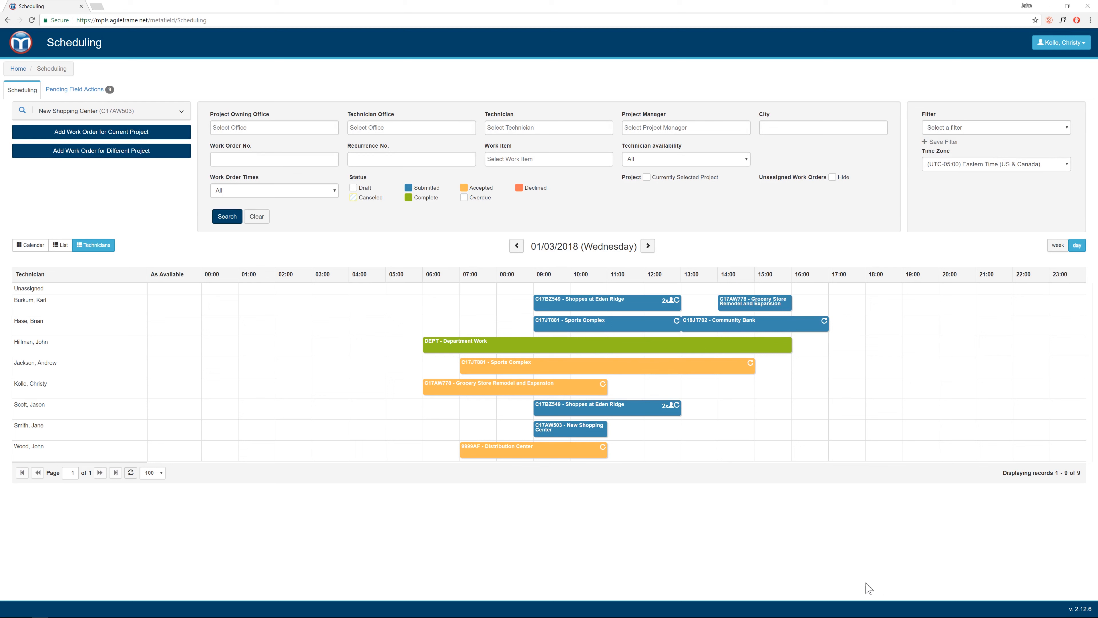
Step: Check the New Shopping Center work order's details on the schedule, and open its notification email in Gmail in Firefox
mouse_move(571, 446)
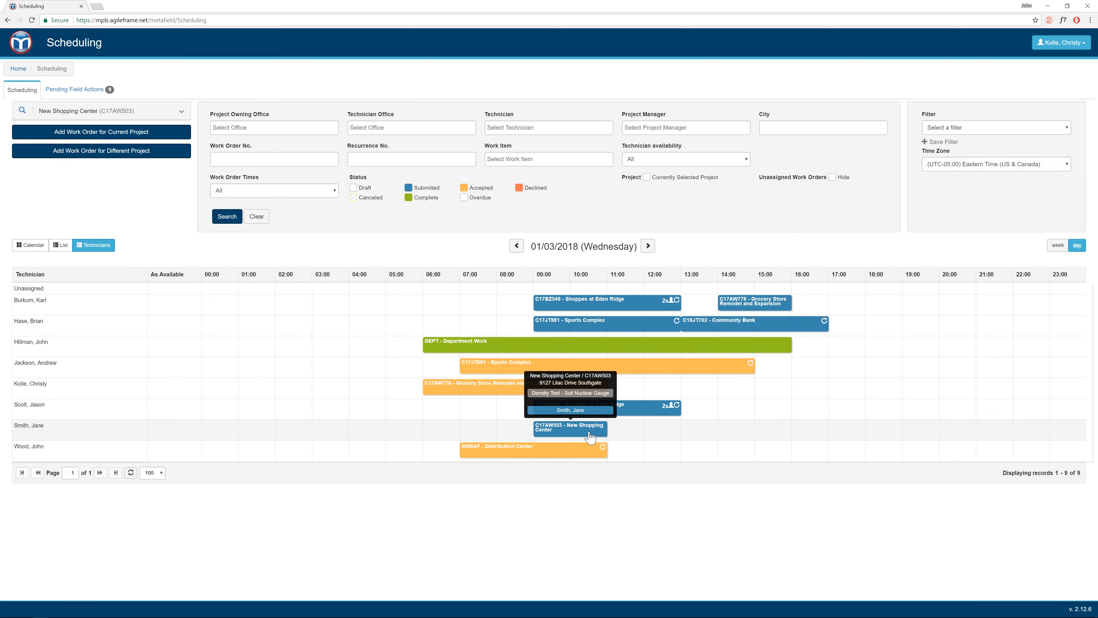
mouse_move(222, 617)
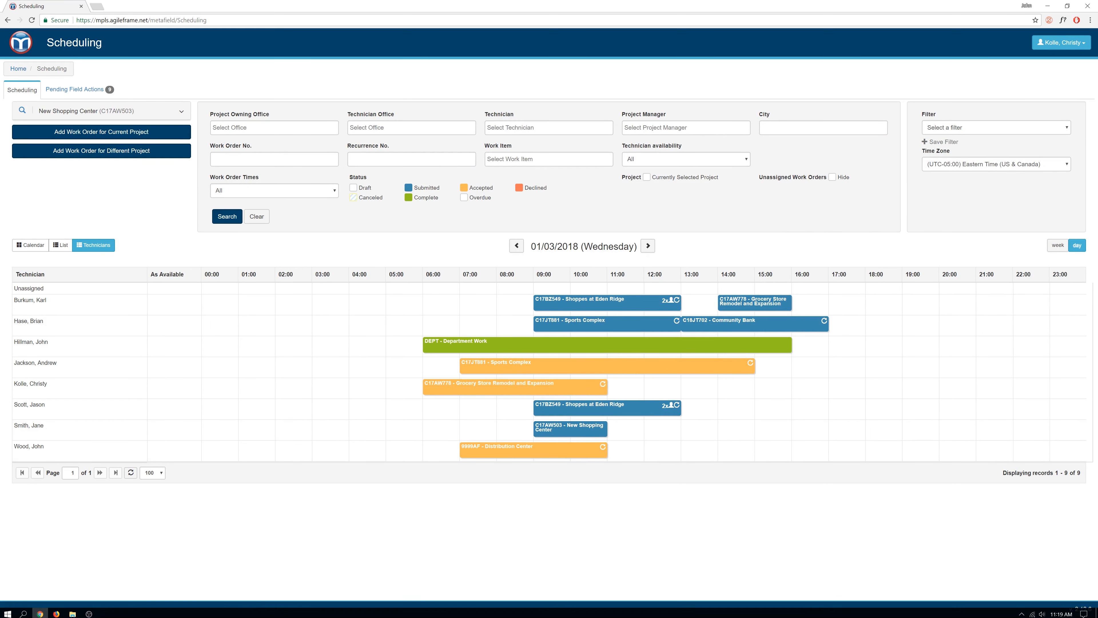
left_click(56, 611)
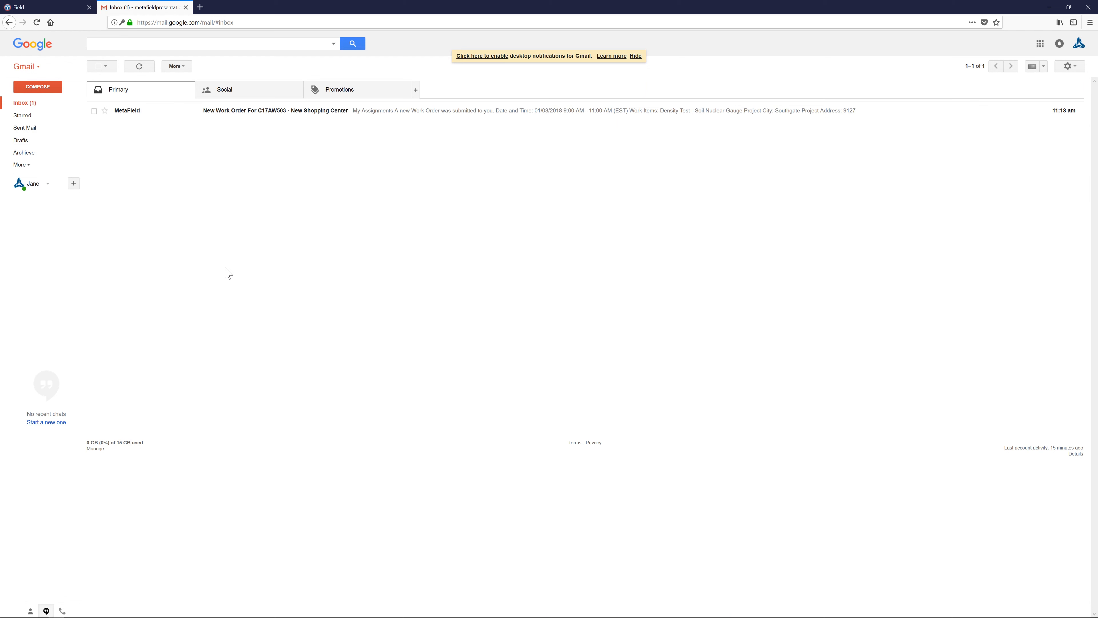
left_click(261, 114)
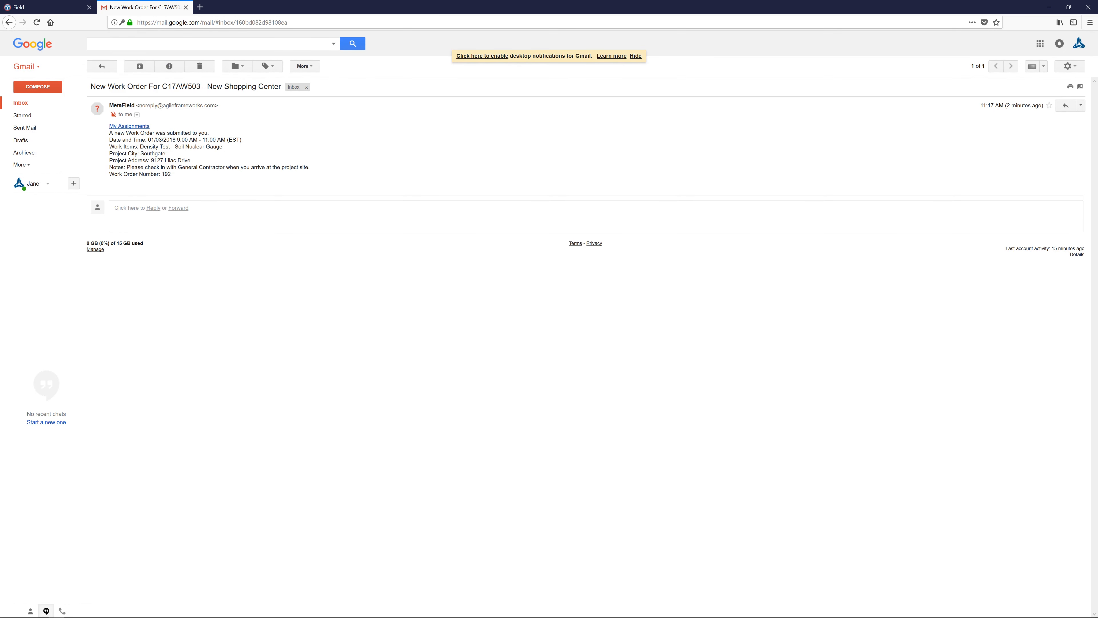
Step: Follow the email's My Assignments link and accept the new New Shopping Center assignment
left_click(138, 128)
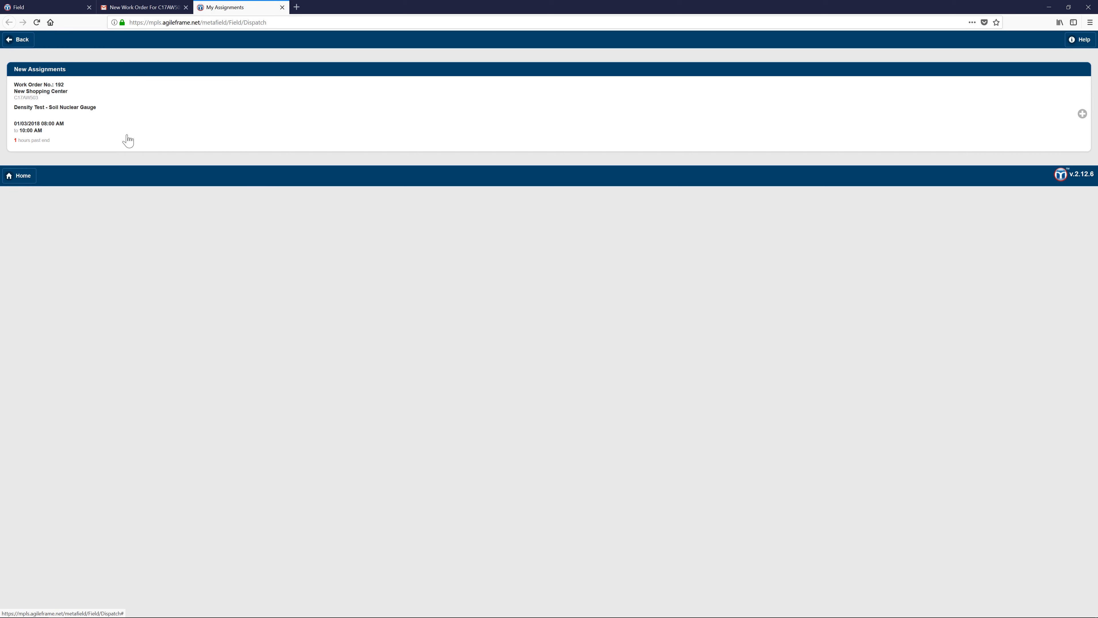
left_click(265, 94)
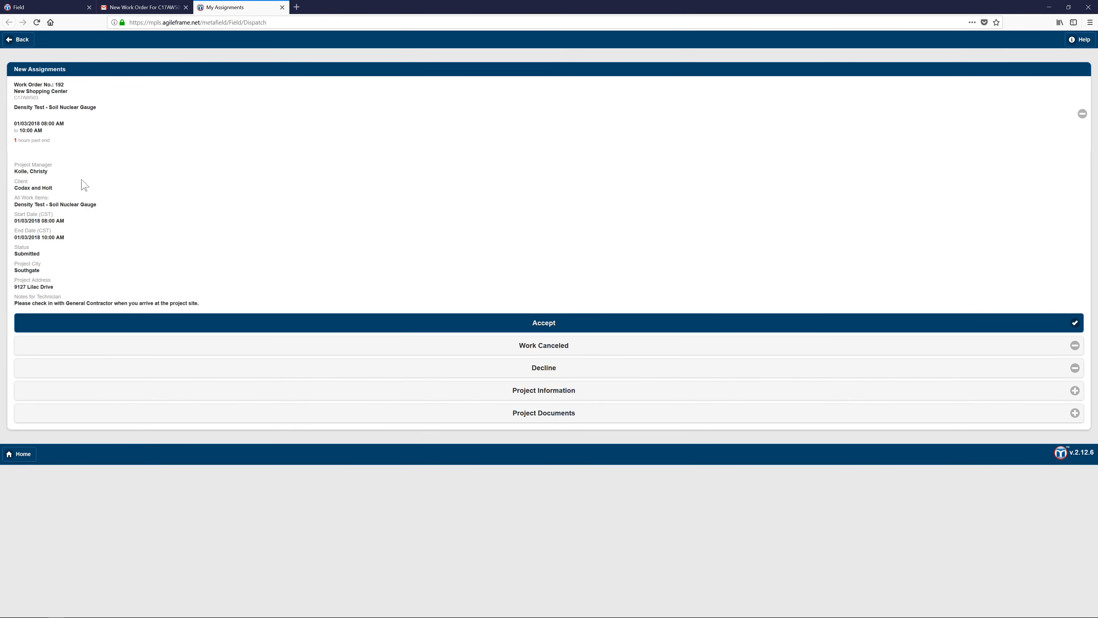
left_click(555, 328)
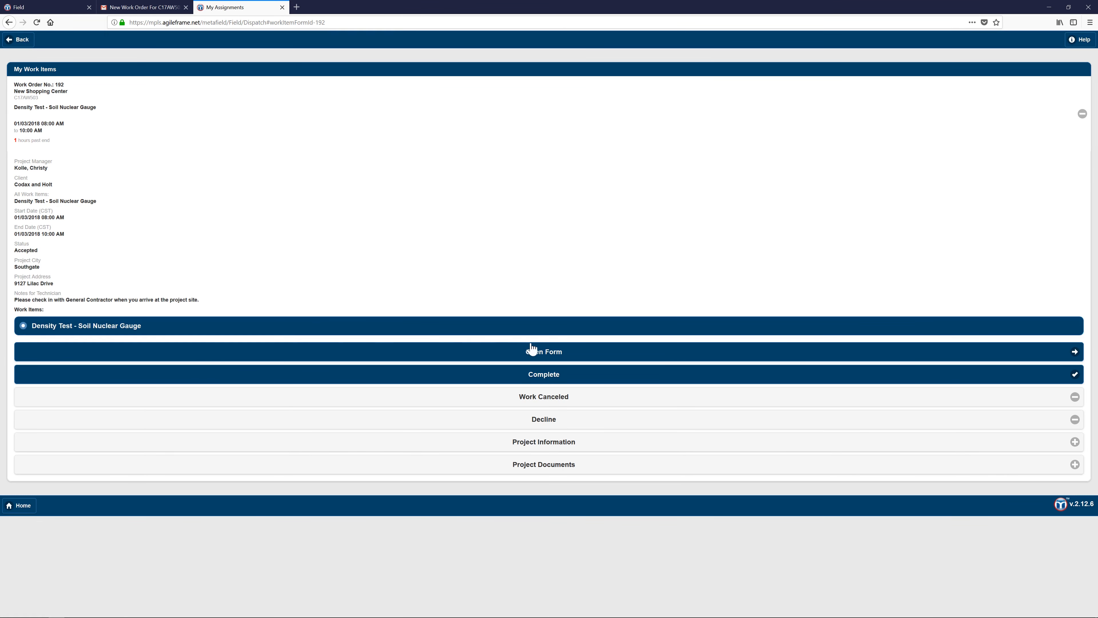
Step: View the Soil Nuclear Gauge density test form of the accepted work item and return to the Field home page
left_click(556, 359)
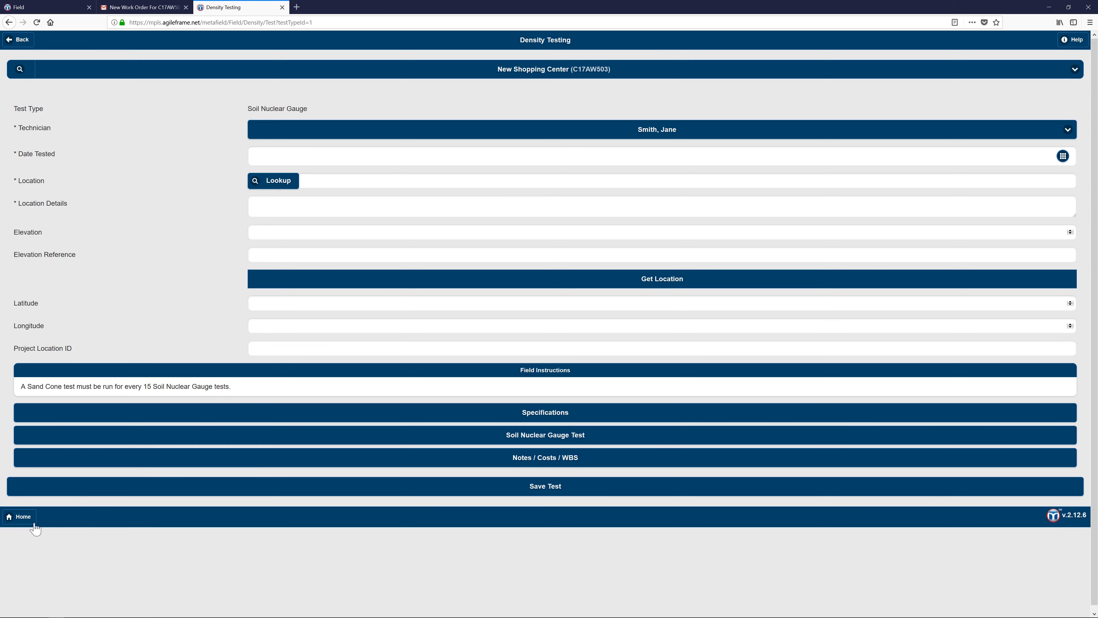
left_click(27, 518)
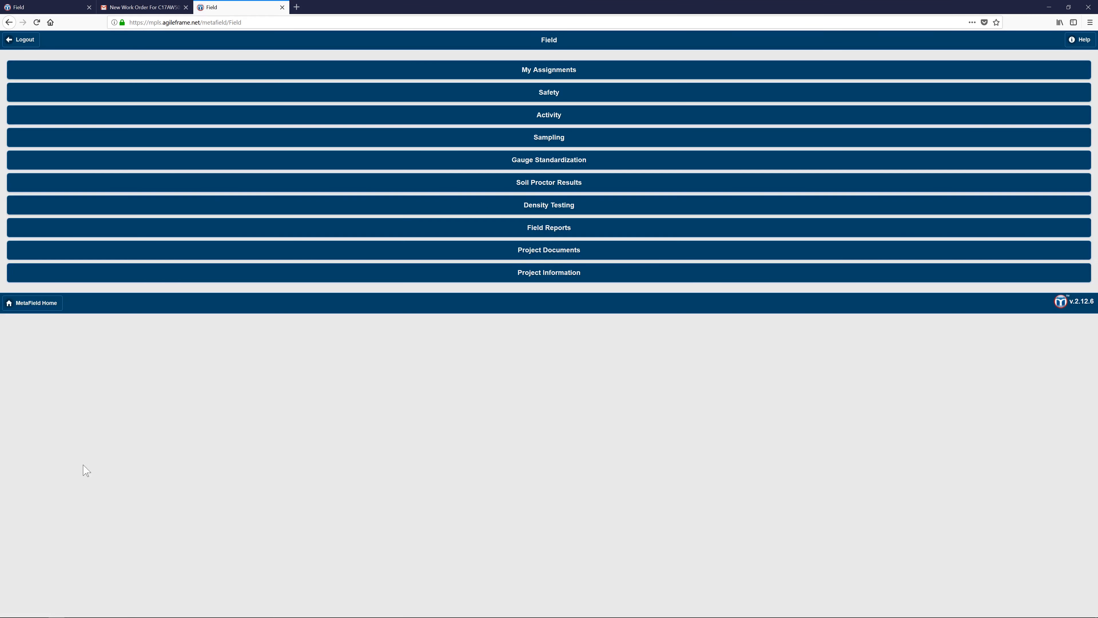